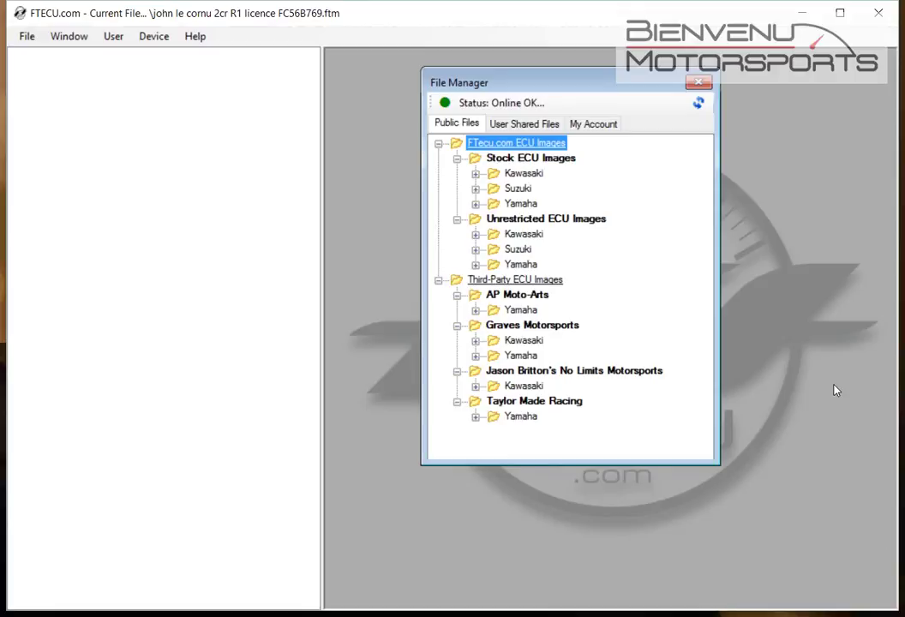
- Check the installed software version and dismiss the version message
click(197, 39)
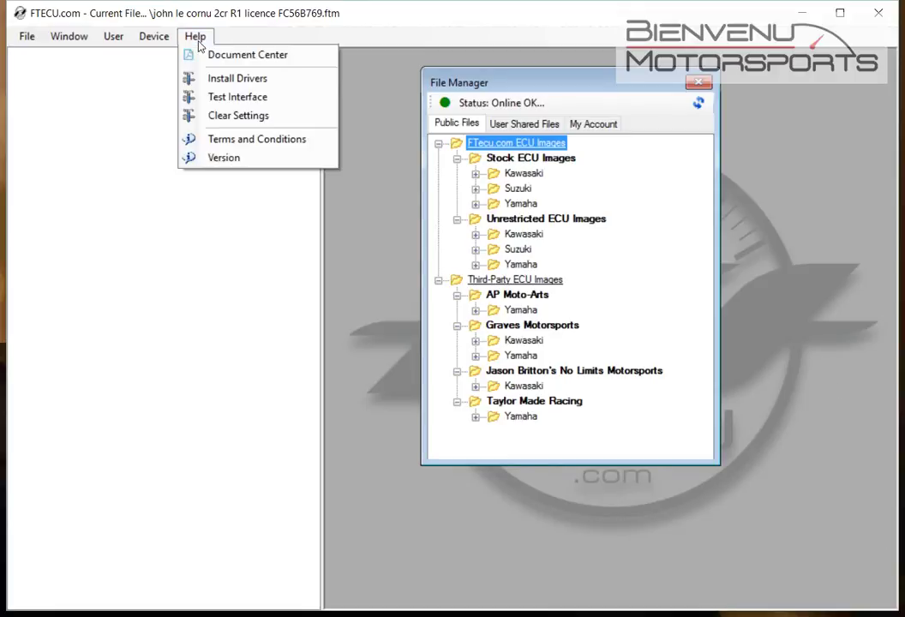
click(210, 157)
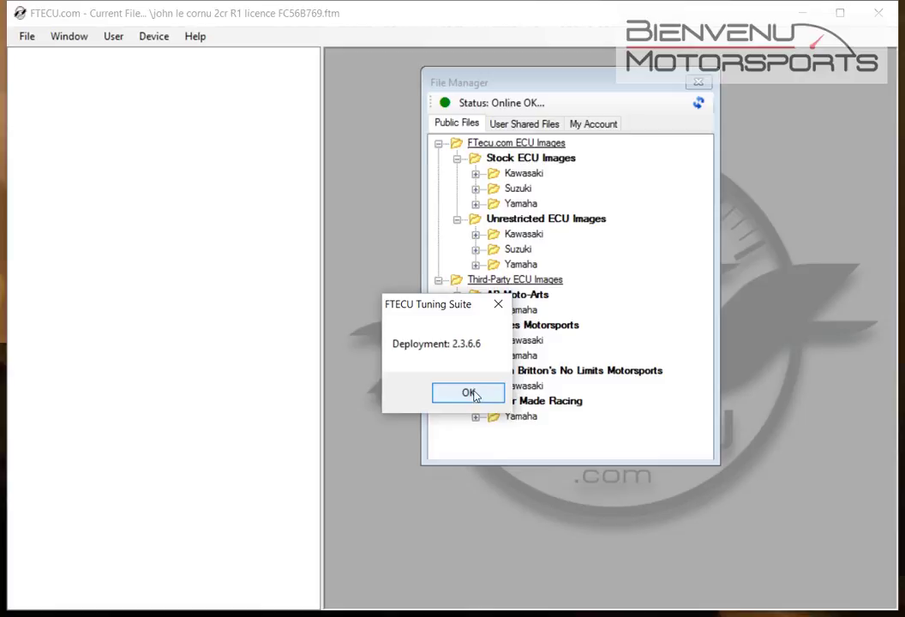
click(469, 392)
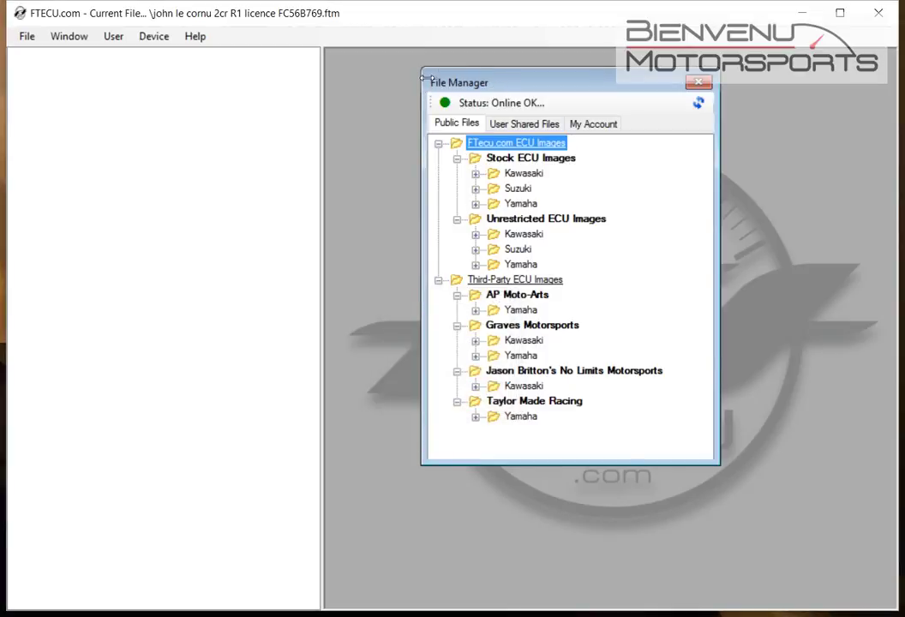
- Open the 2016 H2 - 21175-1171(EU) StockECU file from the stock Kawasaki H2 2015-2016 images and close it again
click(476, 174)
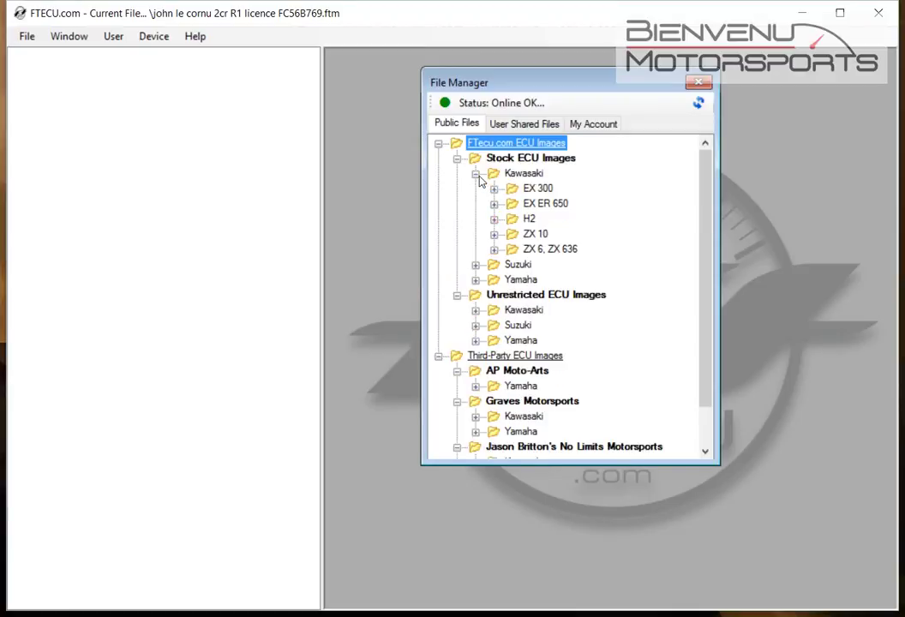
double_click(506, 265)
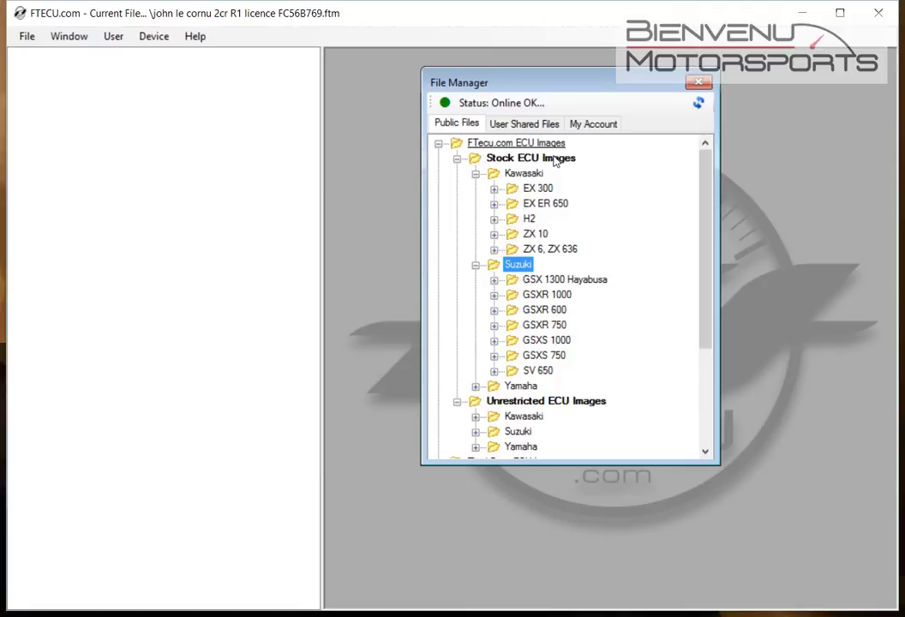
double_click(526, 219)
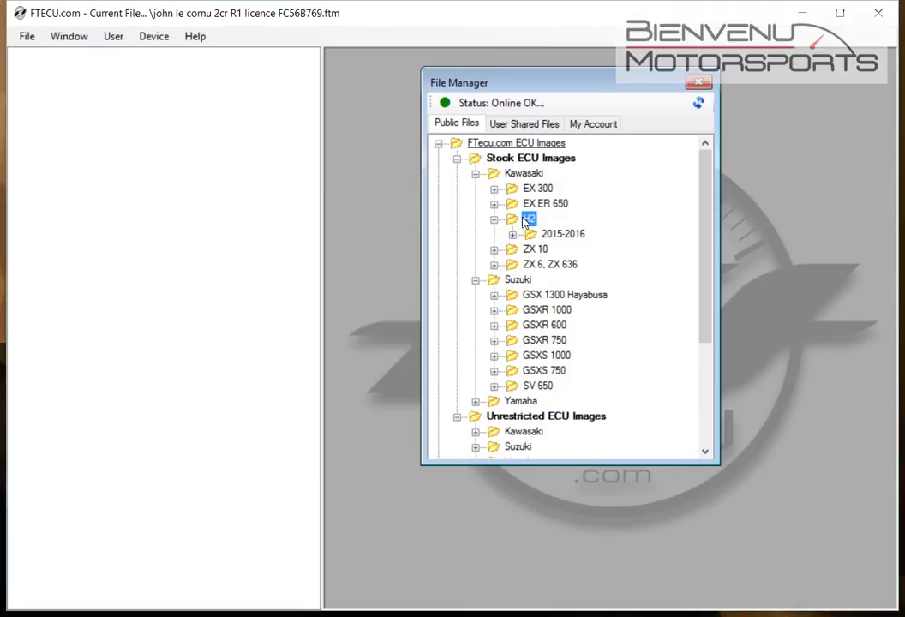
click(543, 235)
double_click(542, 235)
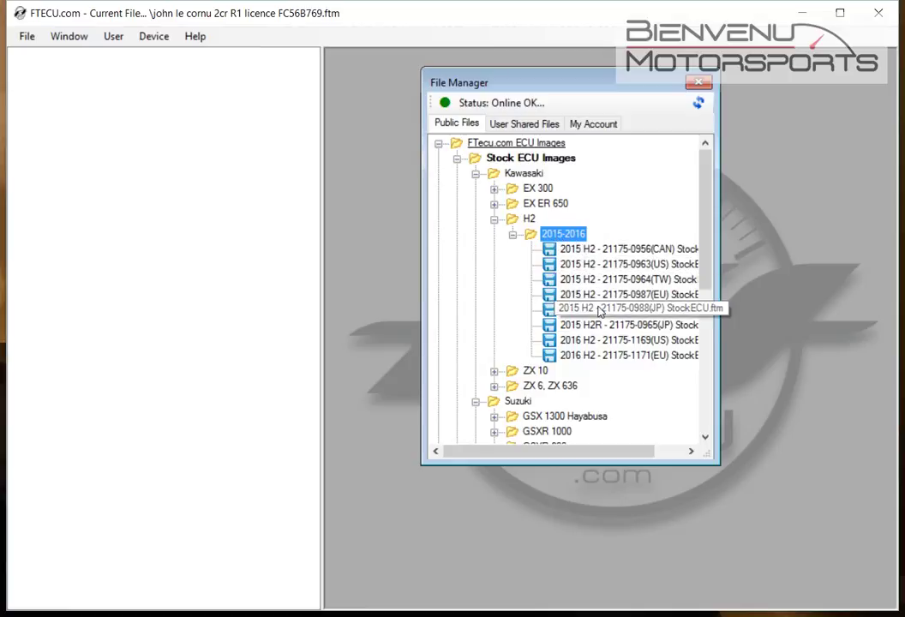
double_click(611, 355)
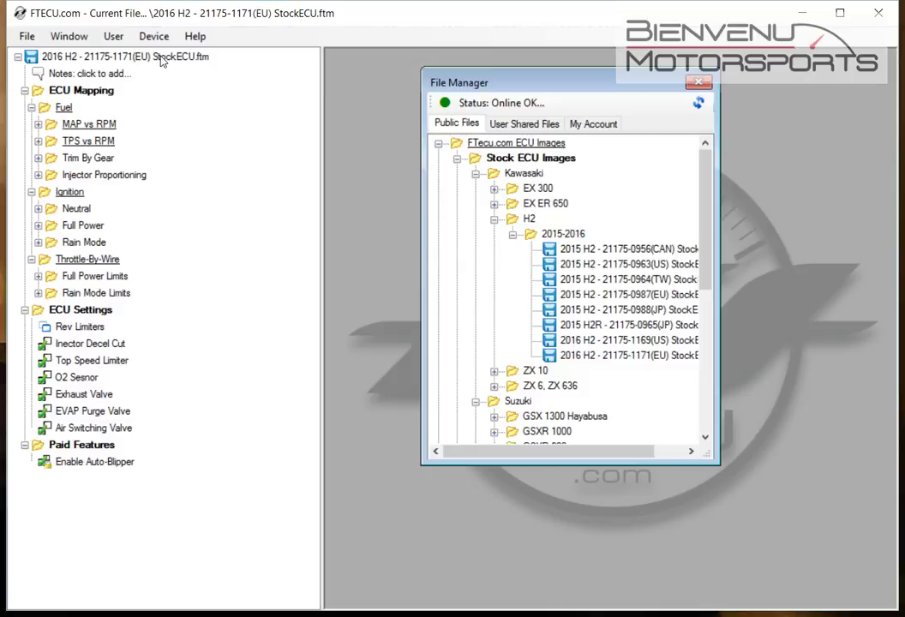
right_click(161, 60)
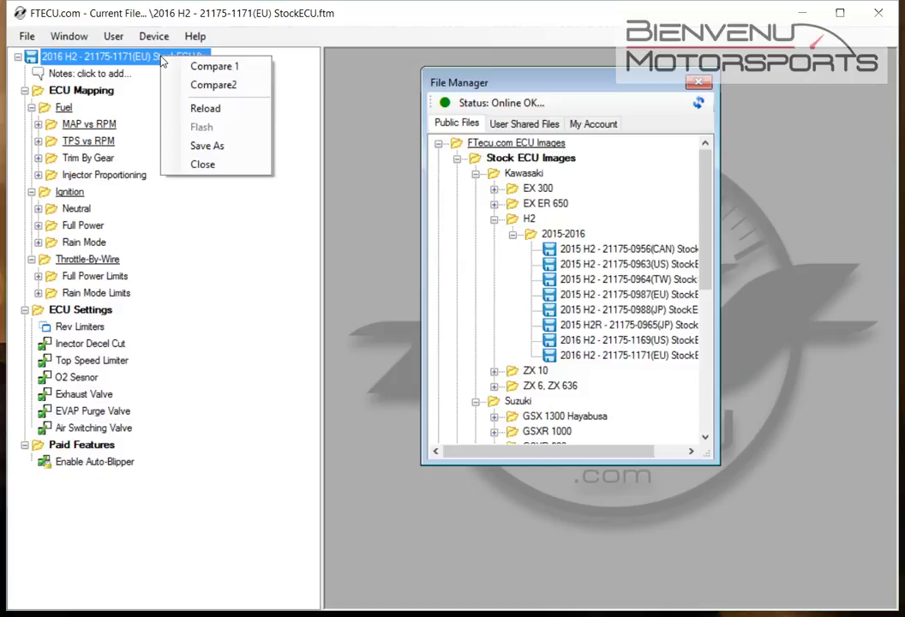
click(197, 167)
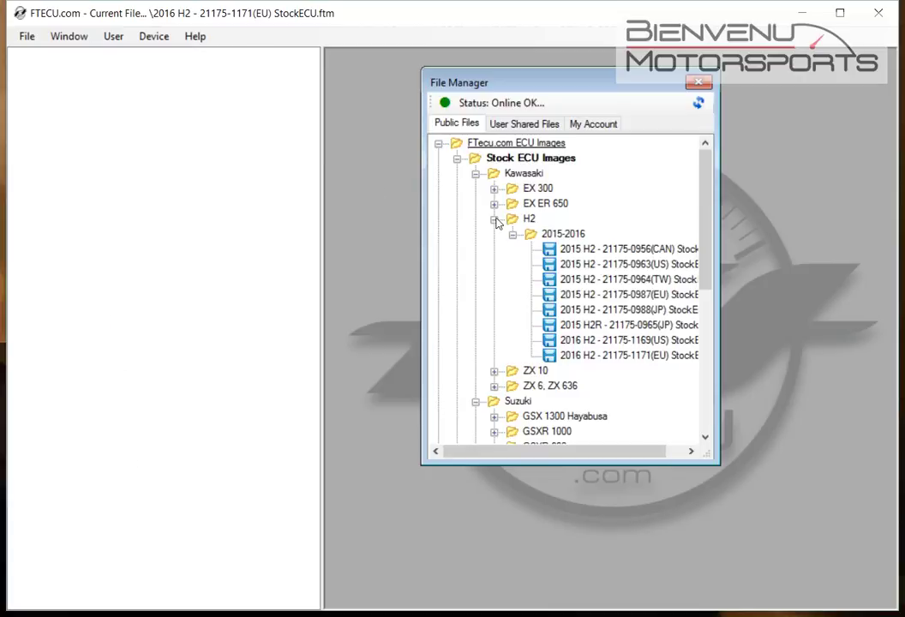
- Open the 2016 H2 - 21175-1171(EU) file from the Unrestricted ECU Images for the Kawasaki H2, years 2015-2016
double_click(548, 348)
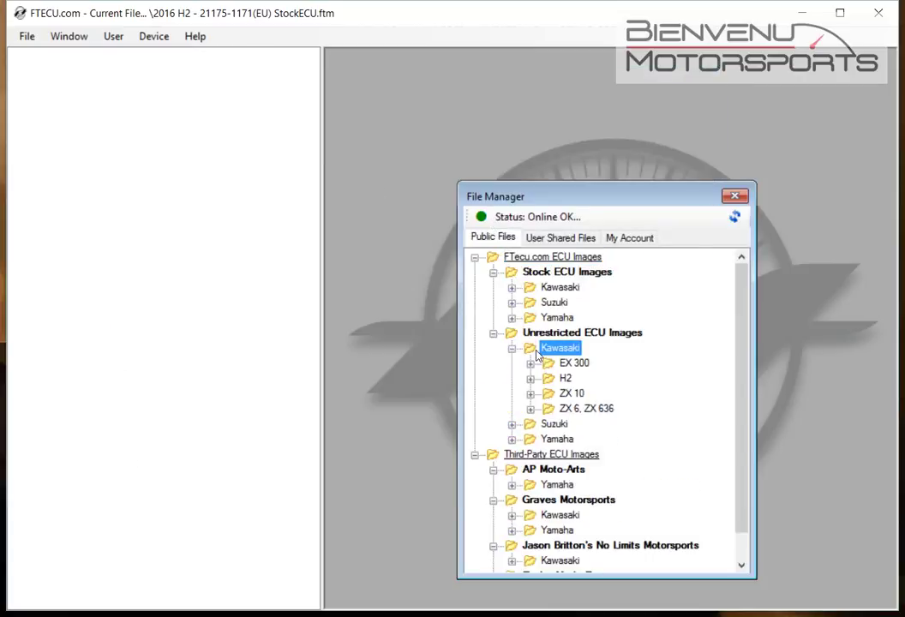
double_click(564, 378)
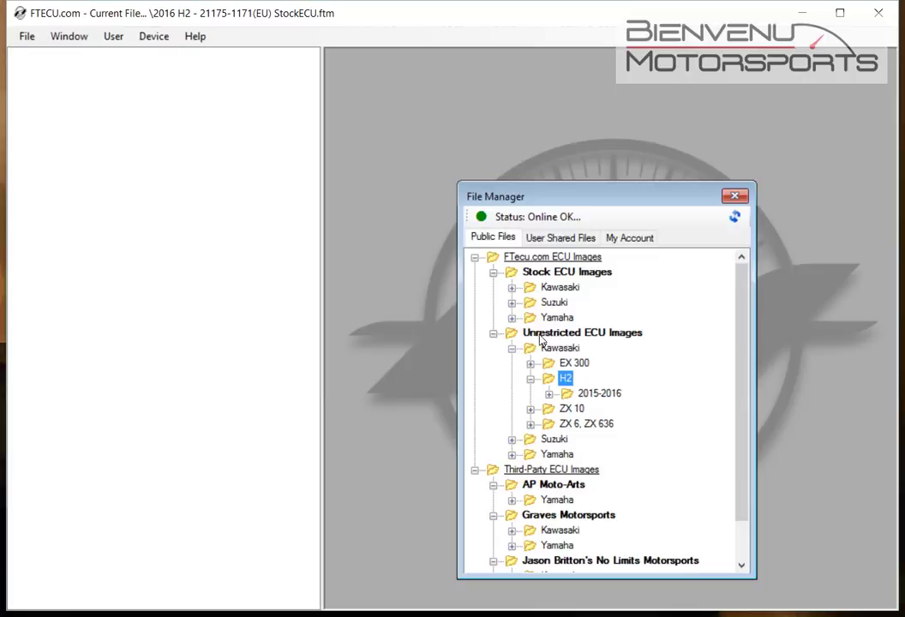
double_click(604, 393)
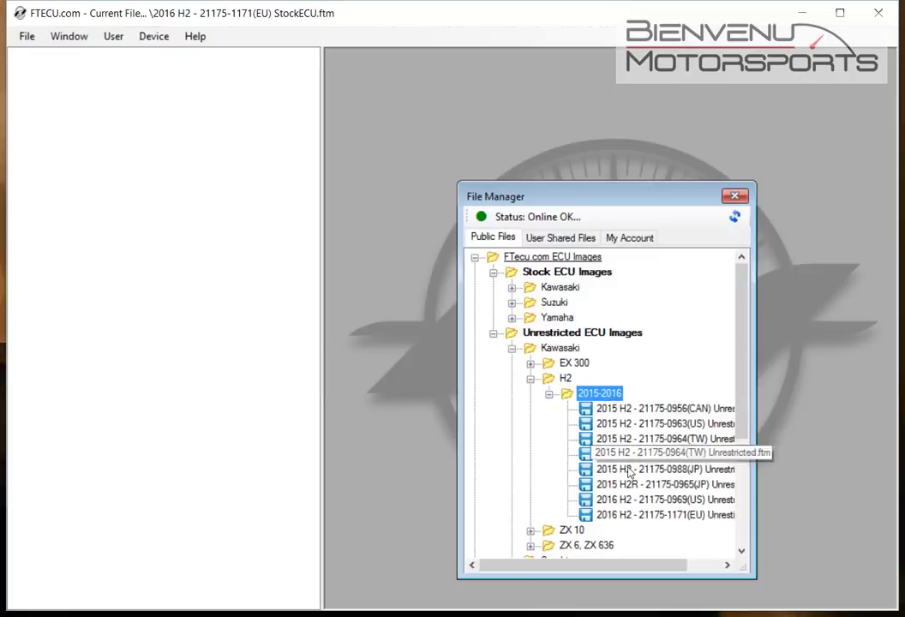
double_click(639, 514)
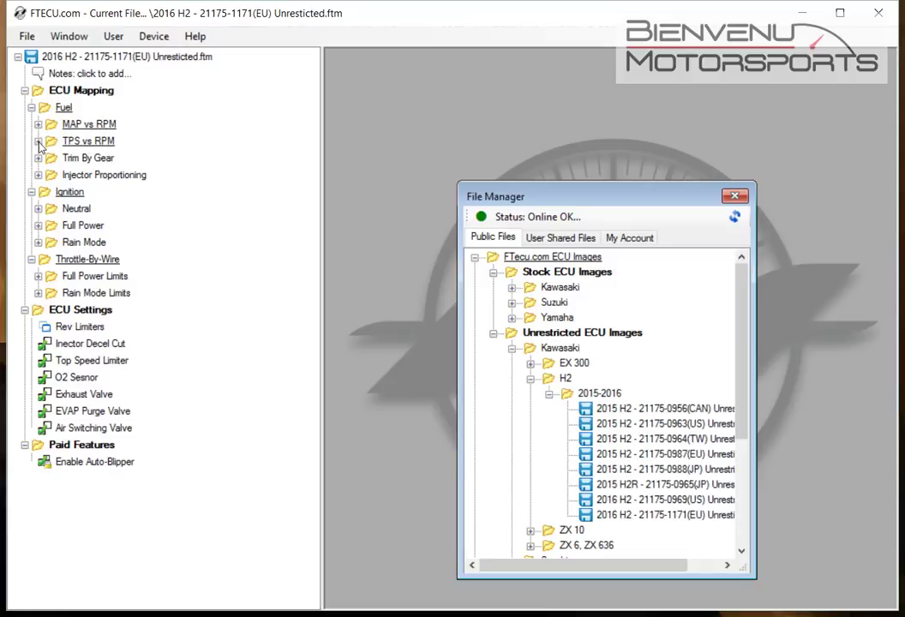
- Review the Full Power injector maps under TPS vs RPM, and collapse the Fuel and Ignition groups
click(37, 140)
click(44, 158)
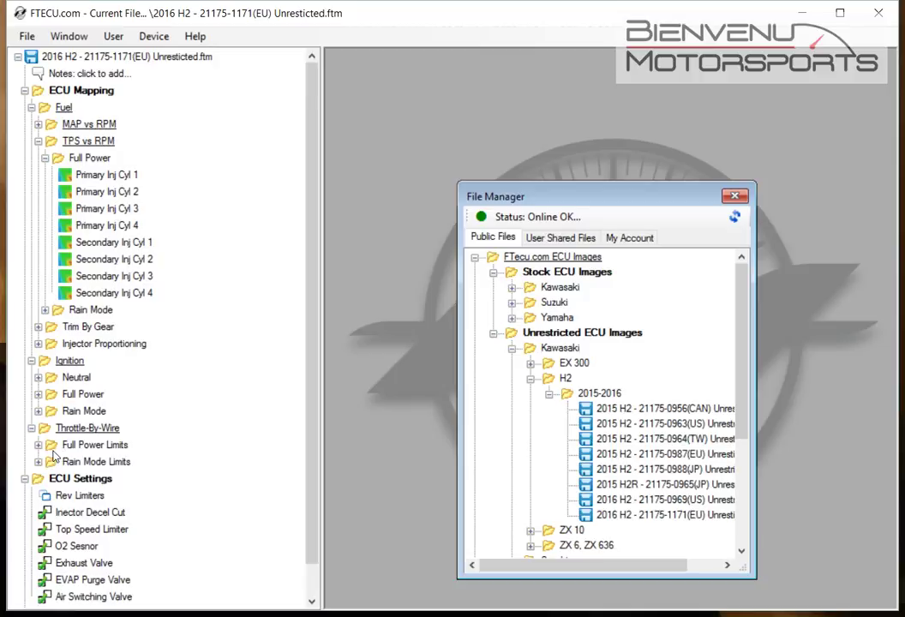
click(38, 140)
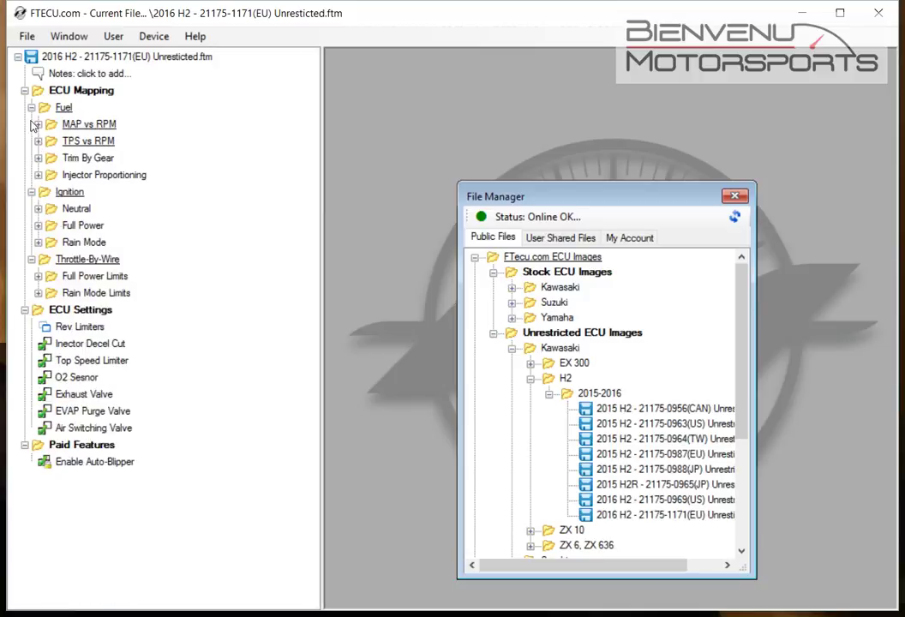
click(31, 108)
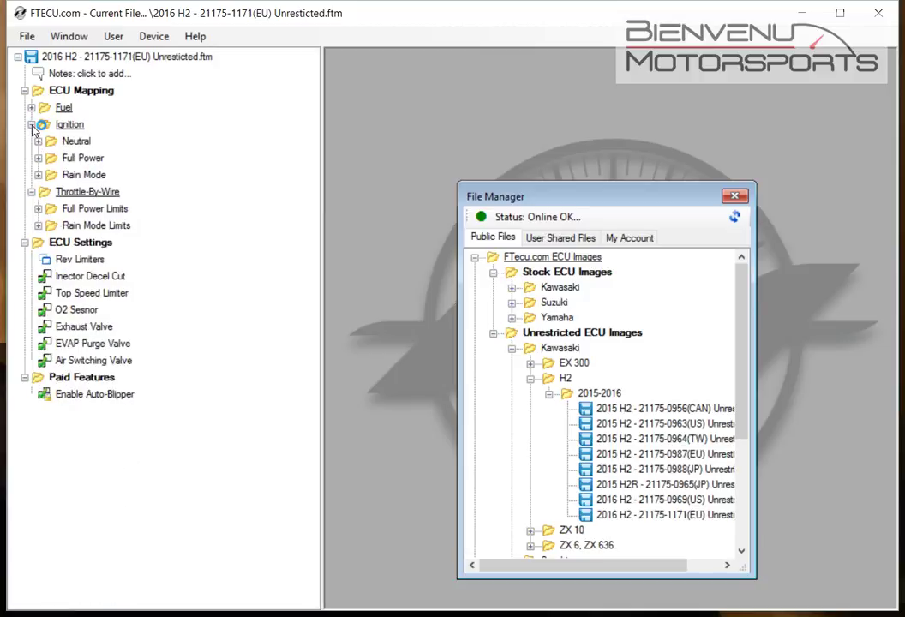
click(31, 124)
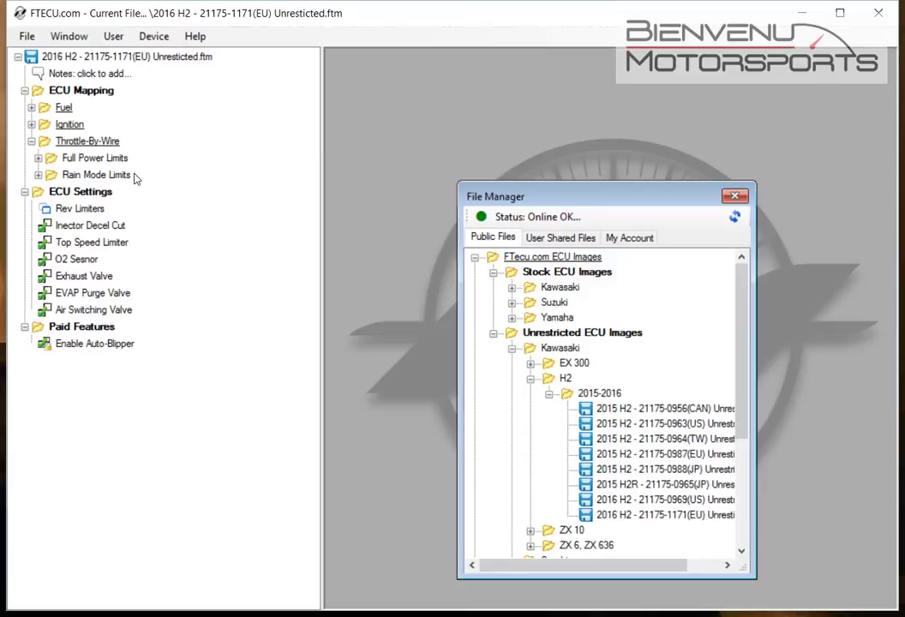
- Set the injector decel cut, Top Speed Limiter and O2 sensor options in the ECU Settings to ENABLE
click(87, 226)
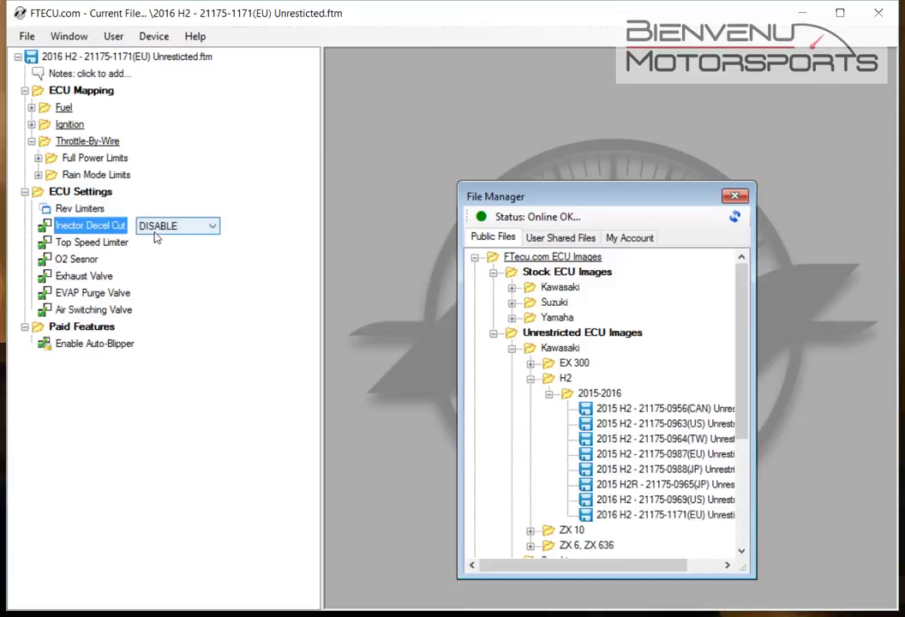
click(155, 227)
click(146, 242)
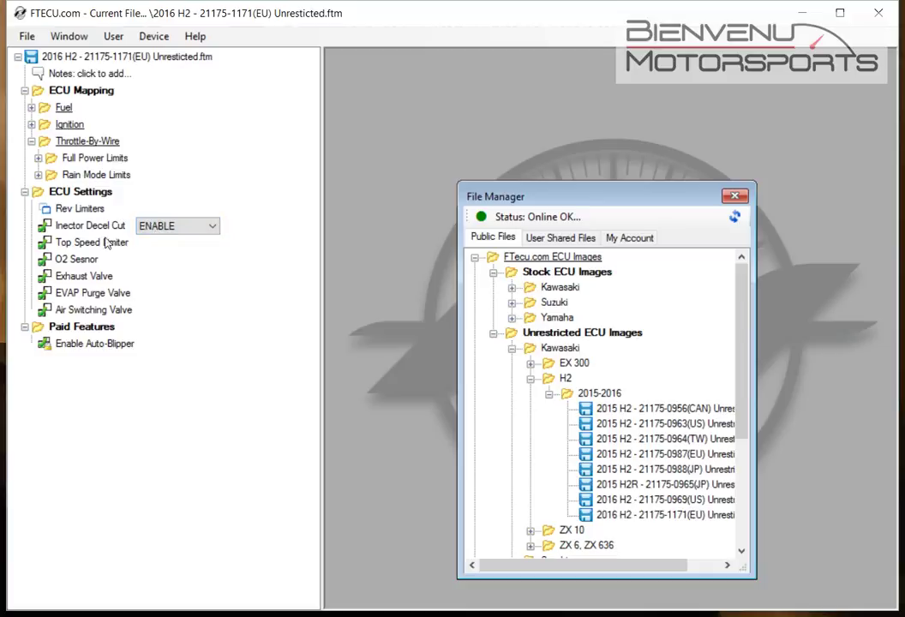
click(105, 243)
click(171, 243)
click(150, 257)
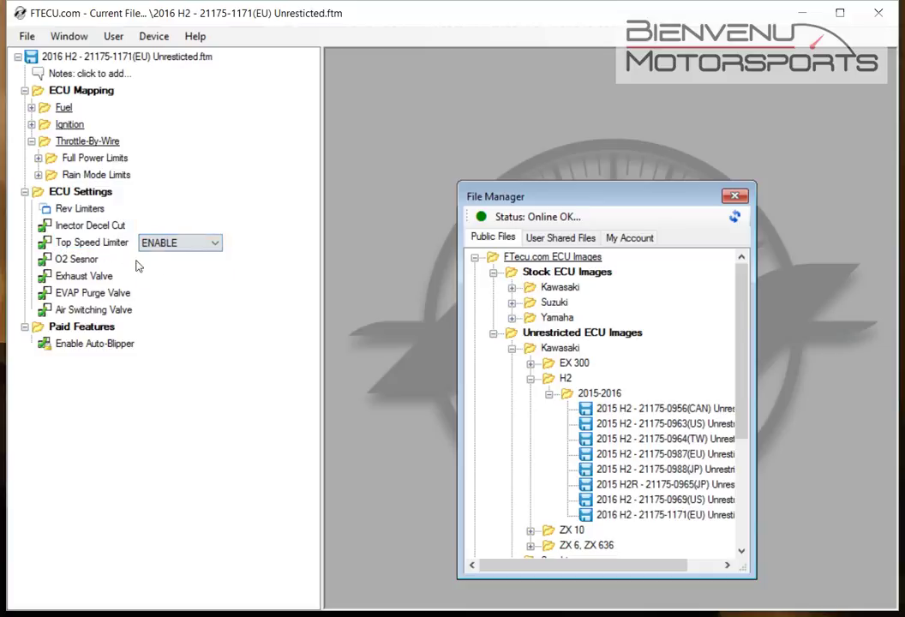
click(76, 259)
click(150, 259)
click(128, 272)
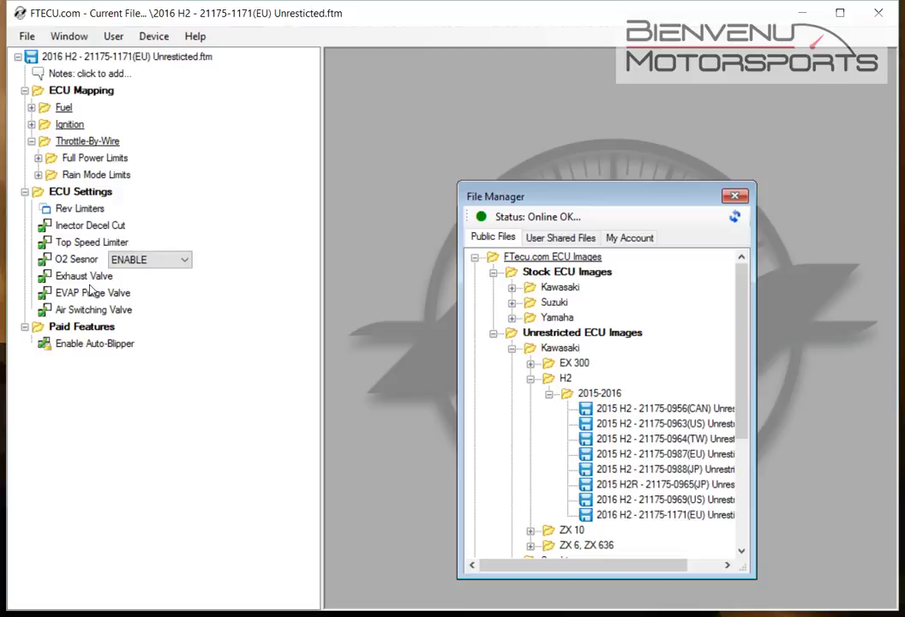
- Check the current settings of the Exhaust Valve, EVAP Purge Valve and Air Switching Valve
click(84, 276)
click(93, 293)
click(94, 311)
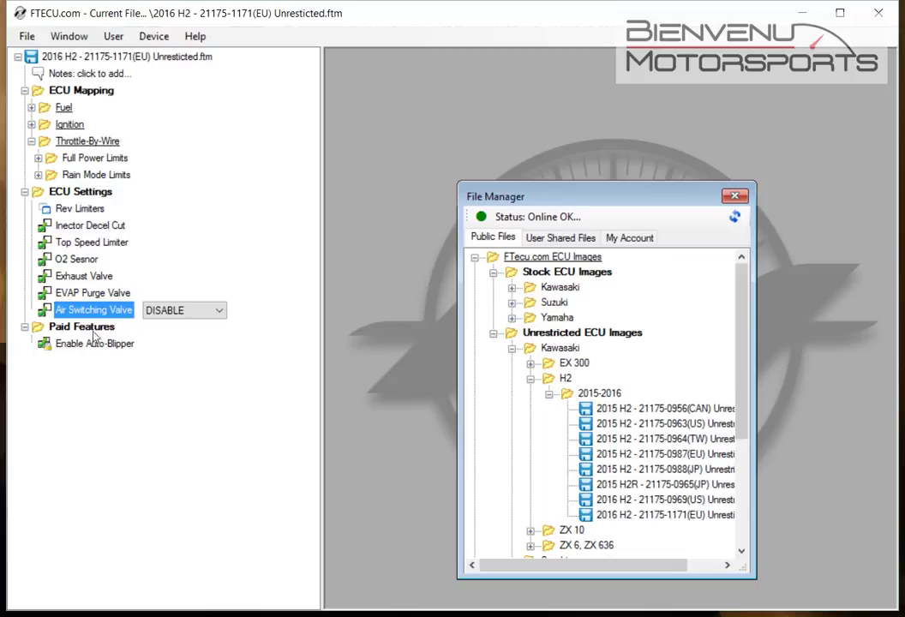
- Set Enable Auto-Blipper under Paid Features to ENABLE
click(81, 347)
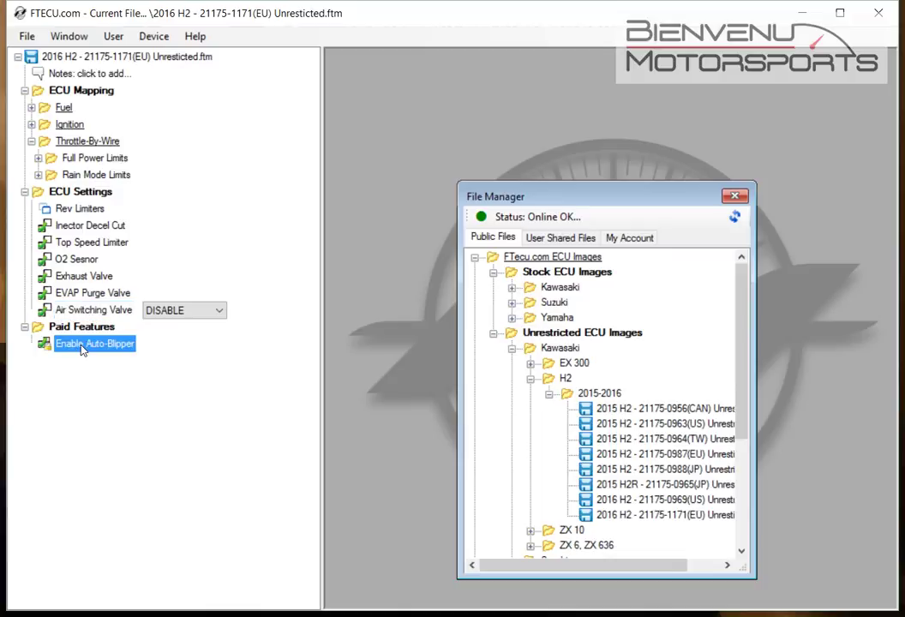
click(171, 345)
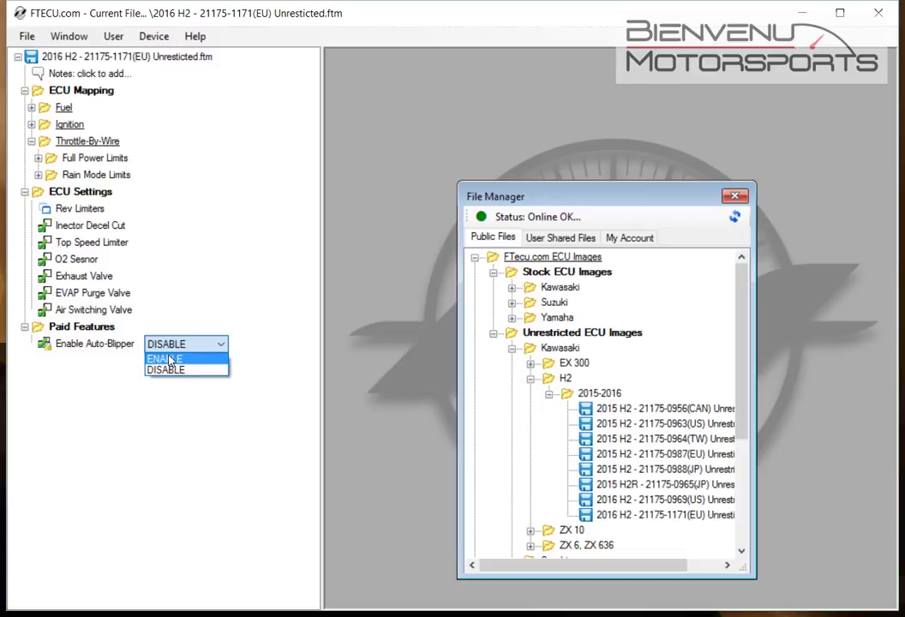
click(169, 360)
click(572, 396)
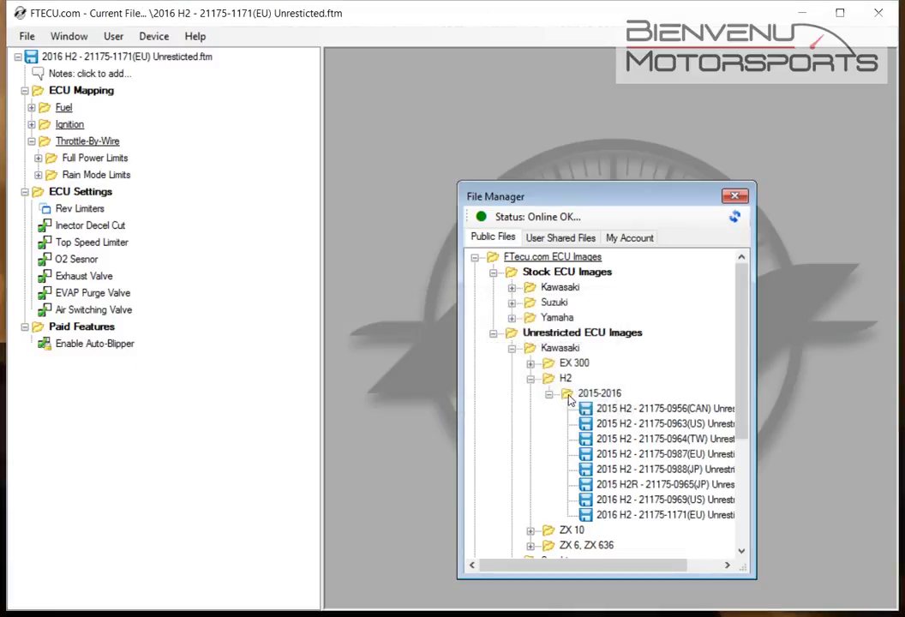
- Display the device connection status and the available ECU read and write functions
click(147, 36)
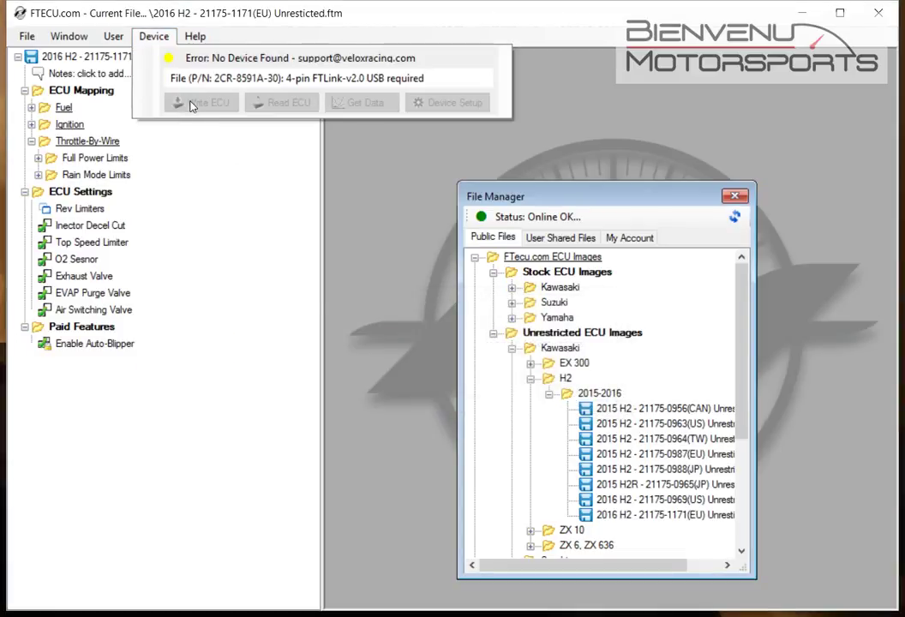